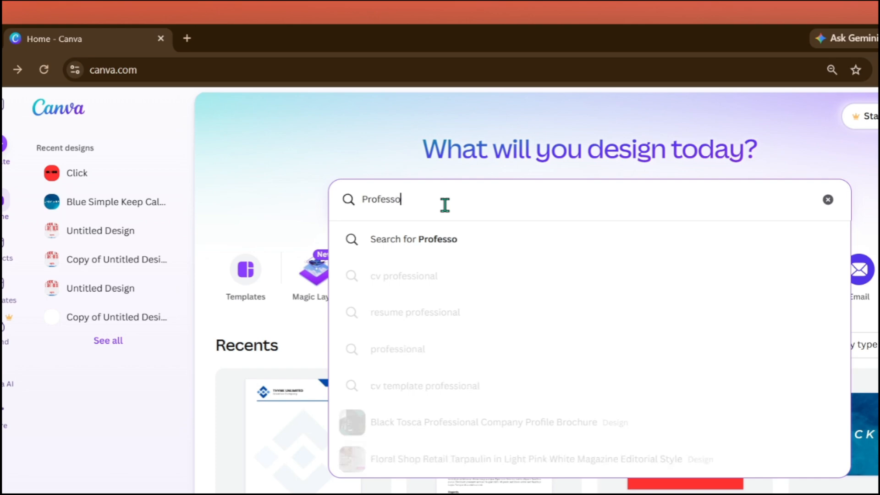
Search the design library for "Professonal compsny profile"
type("nal")
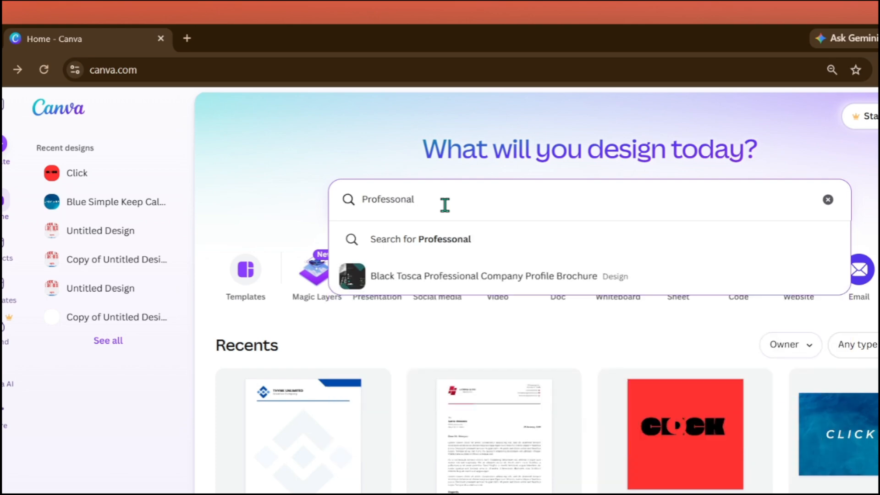
type(" compsny")
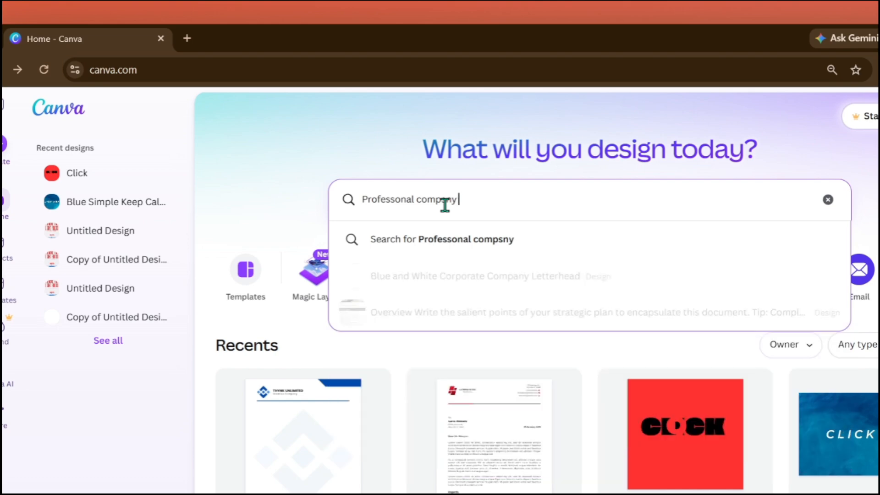
type(" profile")
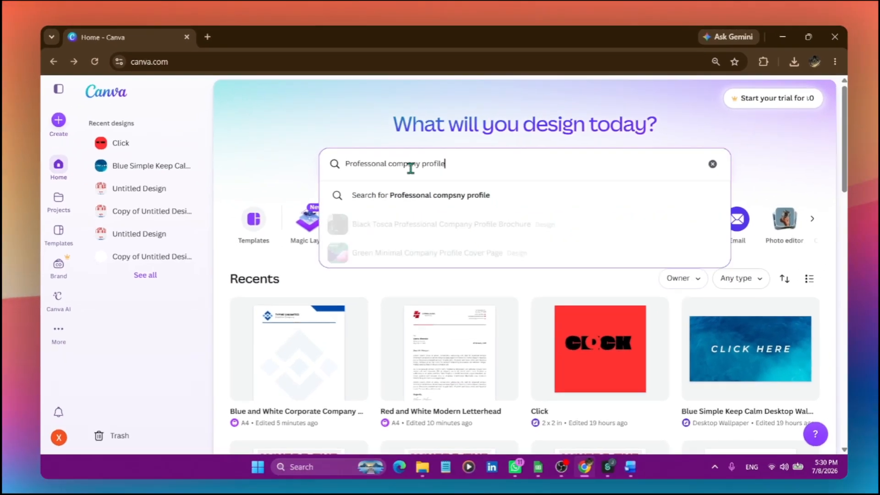
key("Return")
Skim the search results, view the Black Tosca Professional Company Profile Brochure design, and close it again
scroll(363, 240, "down", 5)
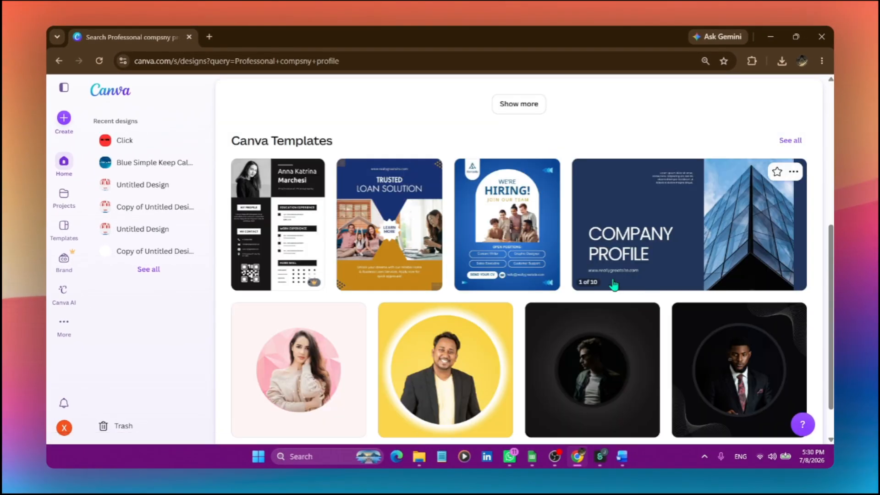
scroll(587, 282, "down", 1)
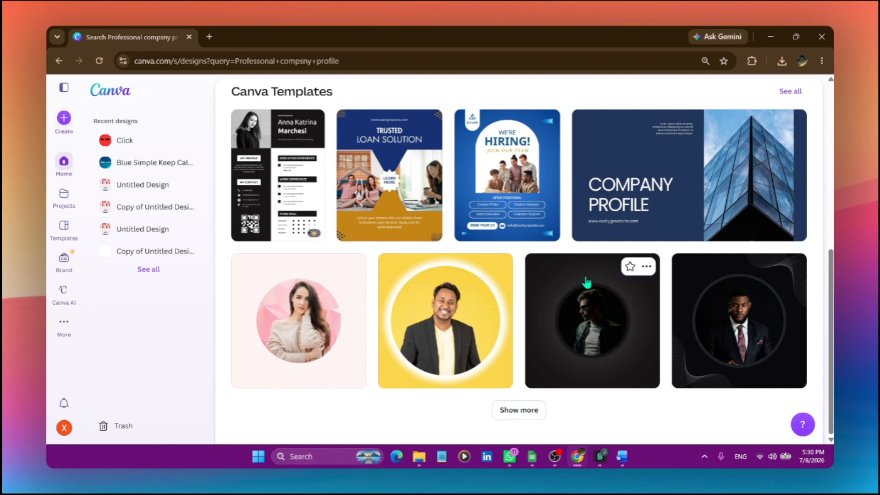
scroll(587, 282, "up", 5)
left_click(329, 233)
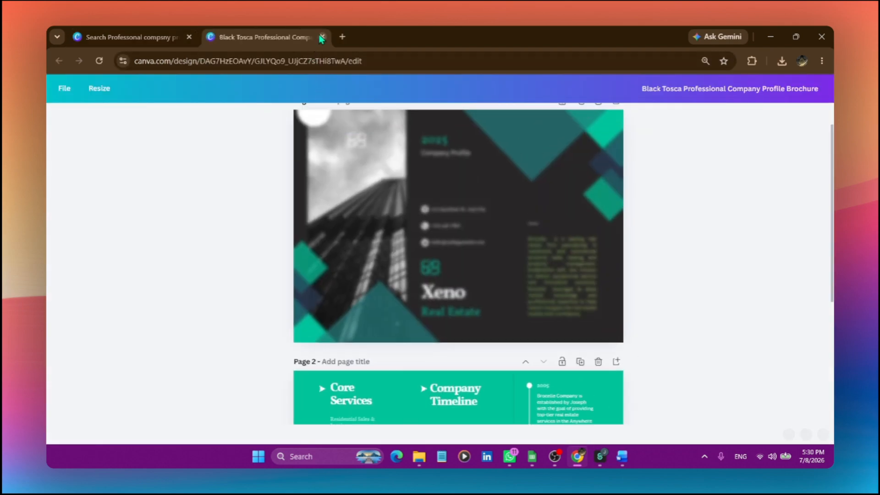
left_click(323, 37)
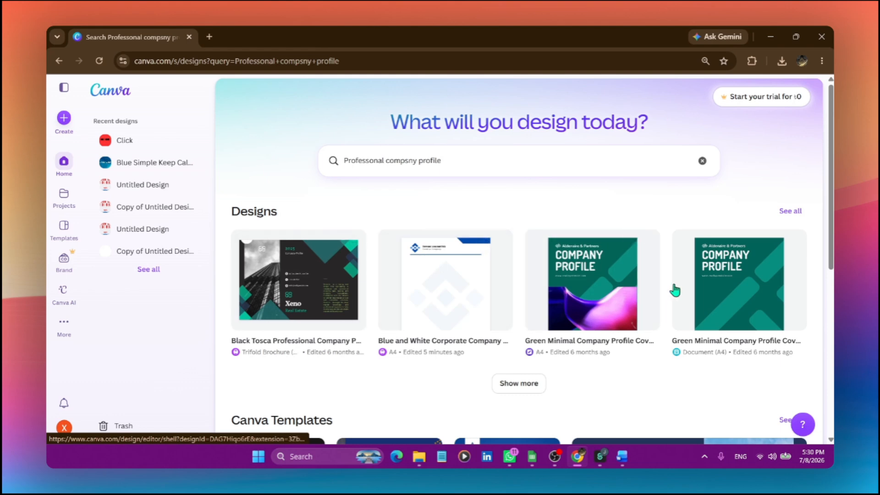
Expand the Canva template results and preview the dark teal Company Profile presentation, closing the preview again
scroll(449, 353, "down", 6)
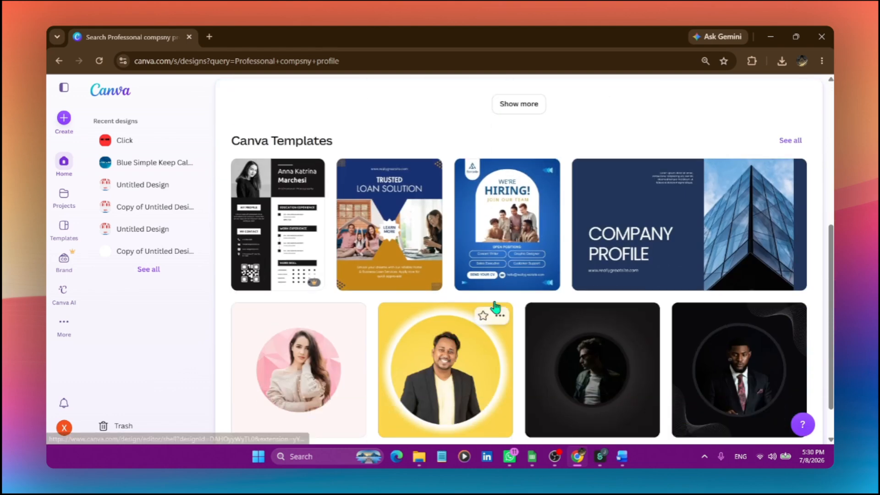
scroll(441, 297, "down", 1)
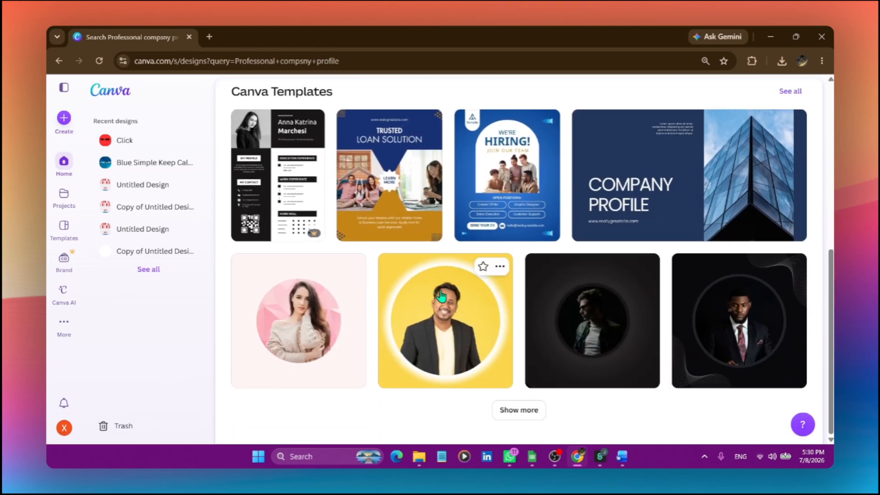
left_click(518, 410)
scroll(510, 411, "down", 3)
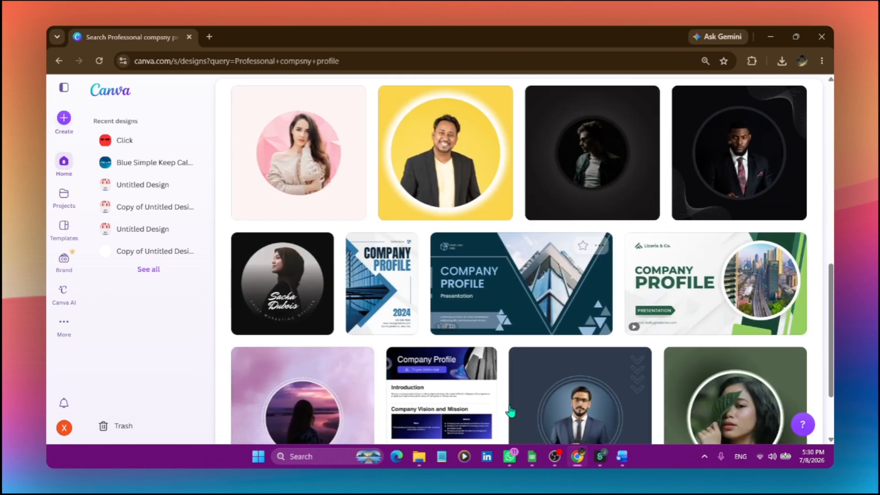
scroll(513, 366, "down", 1)
left_click(514, 253)
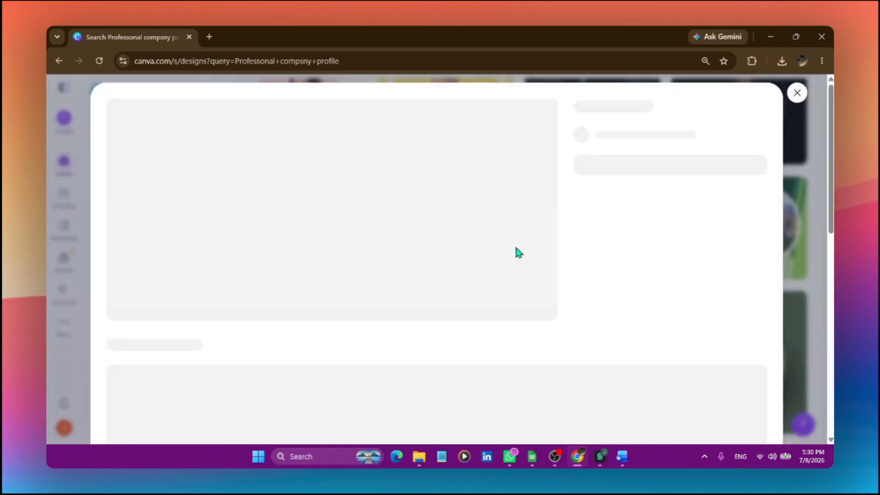
left_click(797, 94)
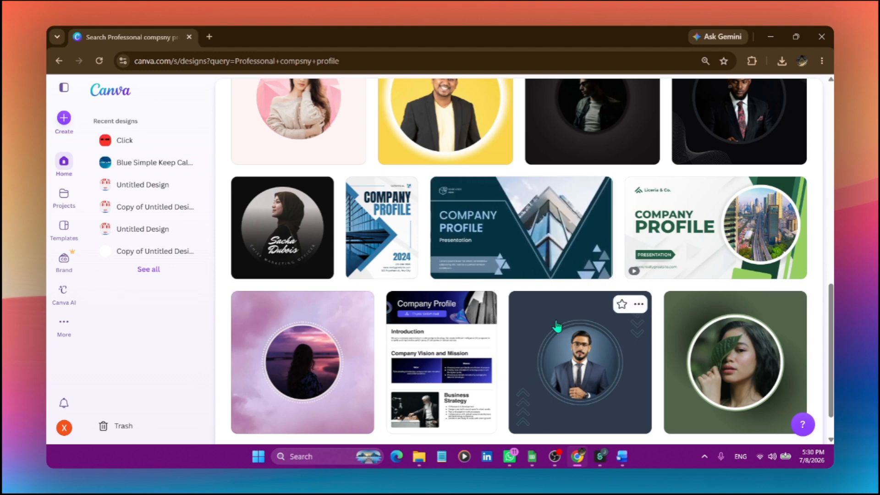
Compare further company profile templates and open the dark teal Elegant Company Profile Presentation for customizing
scroll(509, 339, "down", 1)
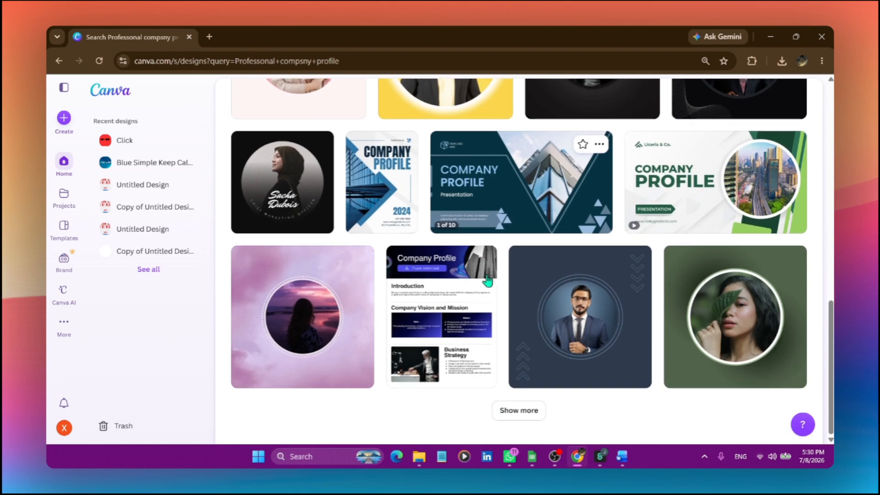
left_click(544, 413)
scroll(587, 357, "down", 6)
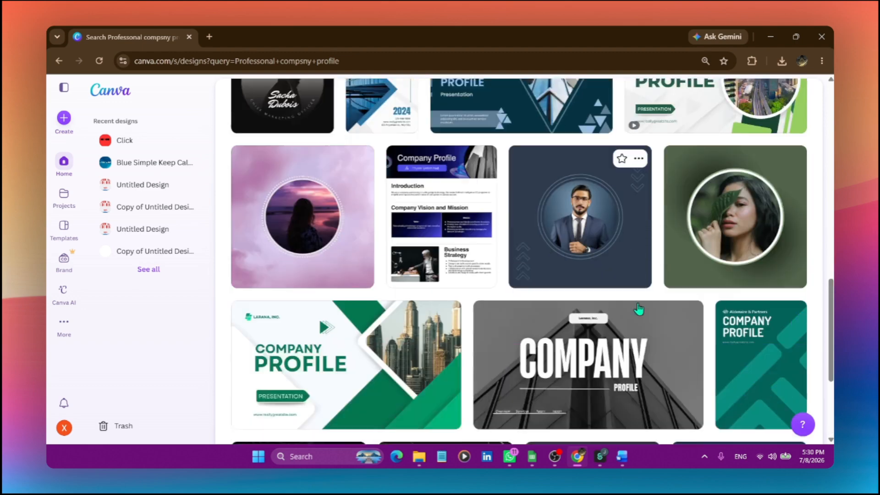
scroll(638, 309, "up", 8)
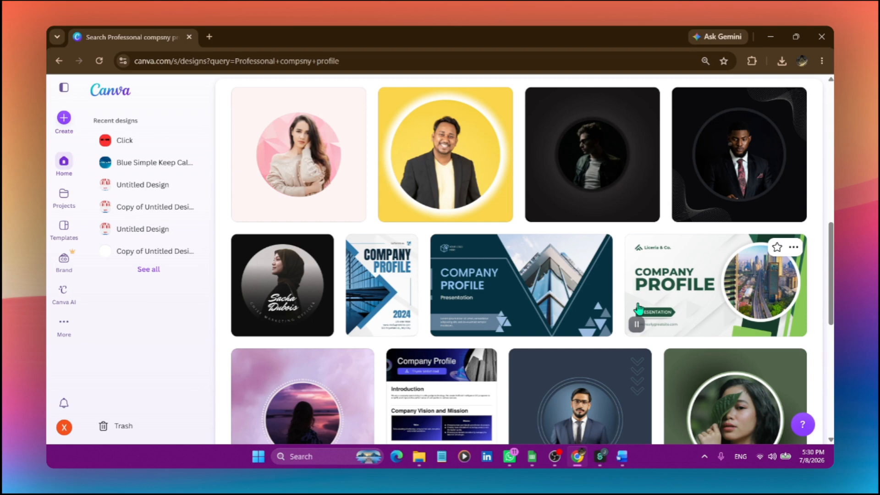
scroll(639, 310, "down", 5)
scroll(573, 312, "up", 5)
left_click(535, 316)
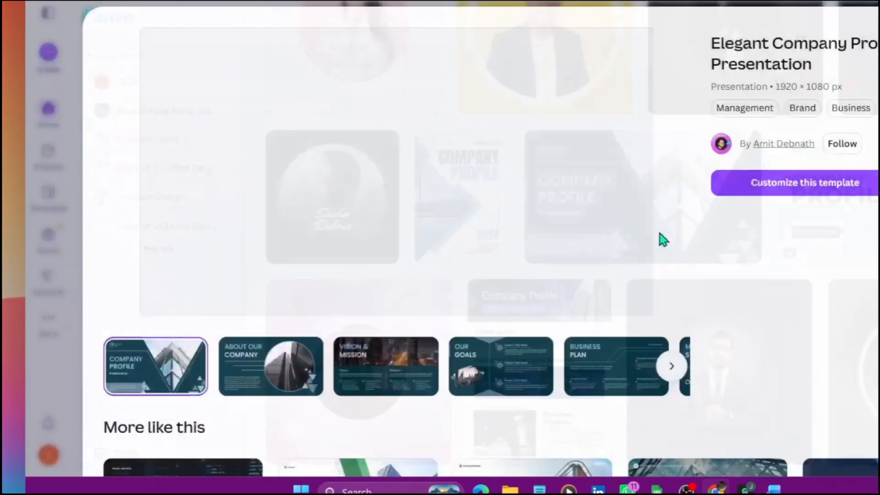
left_click(805, 183)
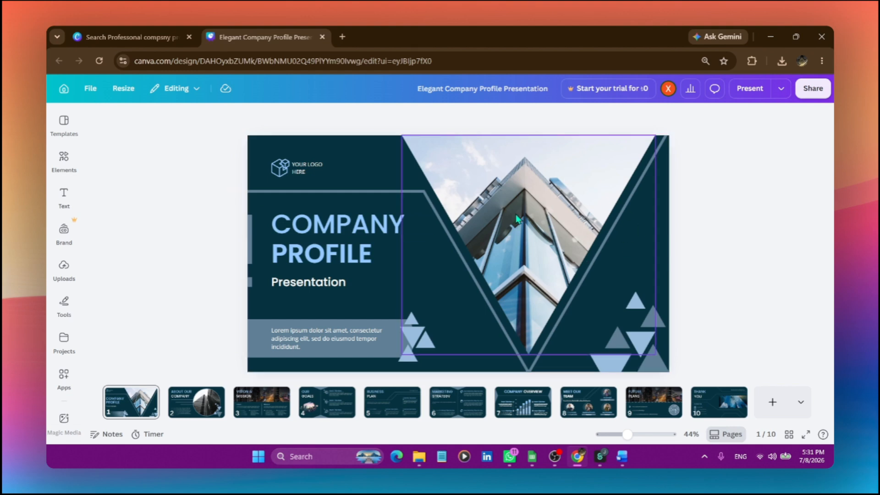
Examine the "About Our Company" page's photo and heading elements, the present modes, and the available template page layouts
scroll(517, 219, "down", 1)
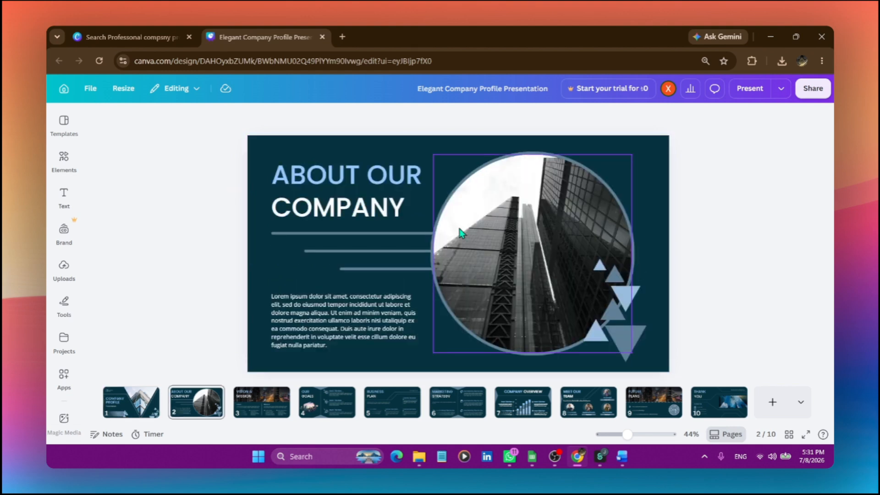
left_click(510, 250)
left_click(351, 182)
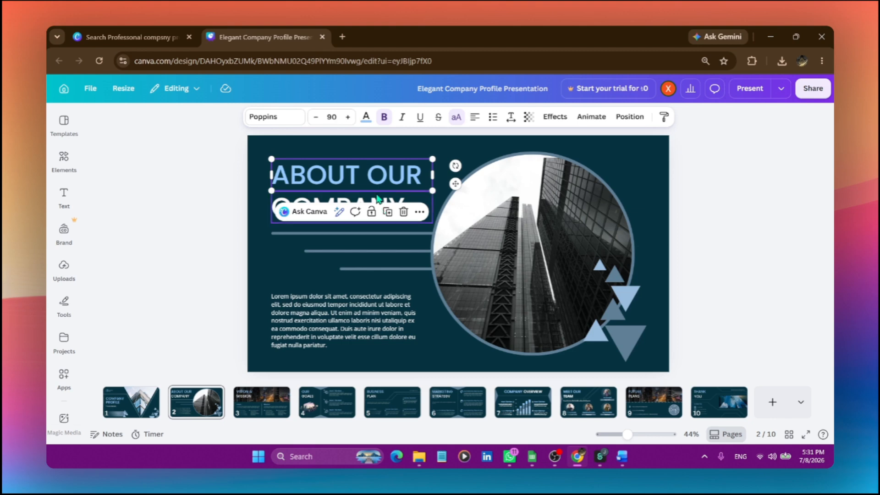
left_click(376, 198)
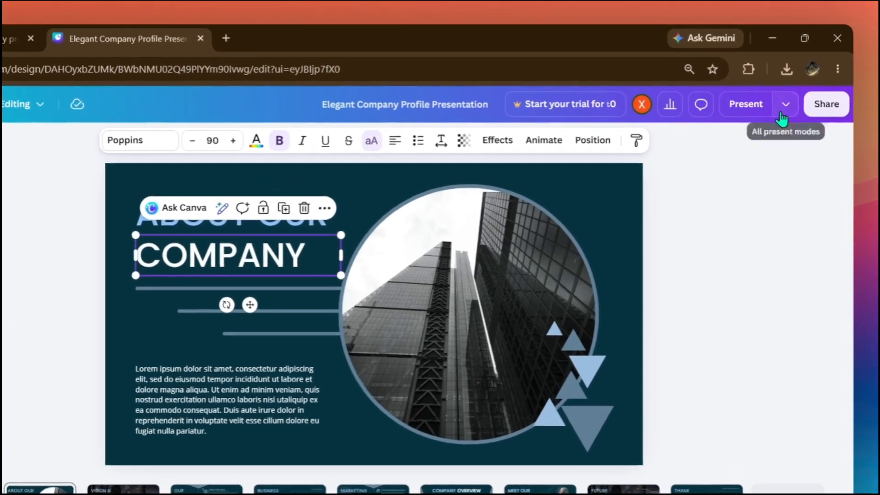
left_click(781, 89)
left_click(782, 114)
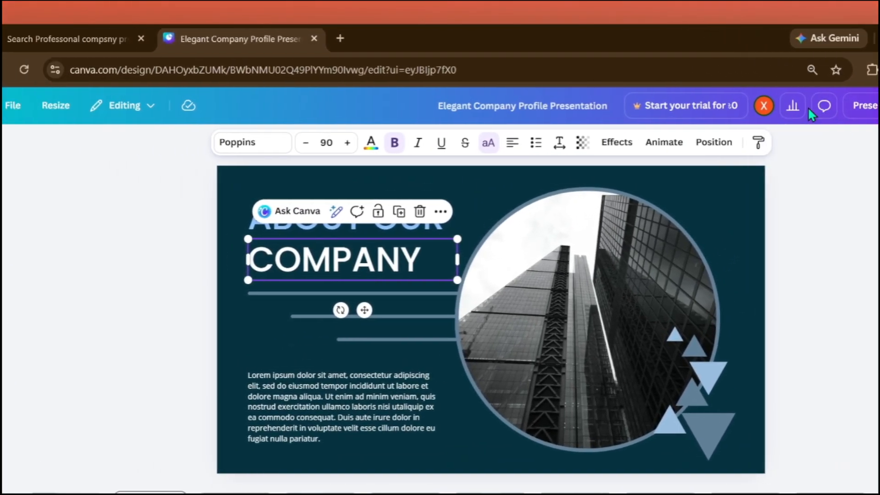
left_click(227, 209)
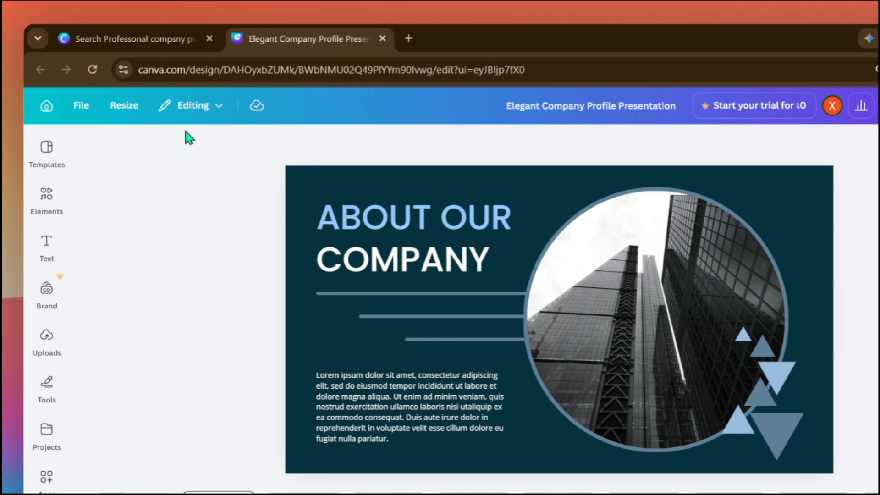
left_click(46, 167)
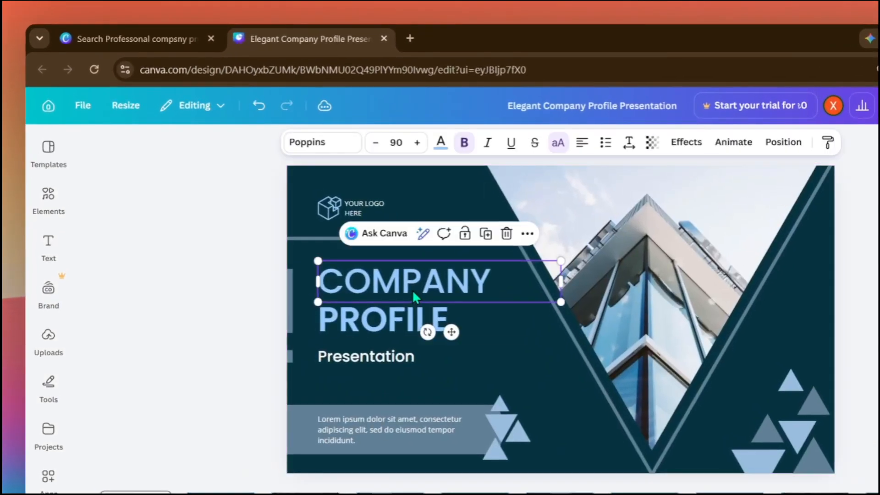
Replace the cover page's "COMPANY" heading text with "YOUR COMPANY"
double_click(413, 290)
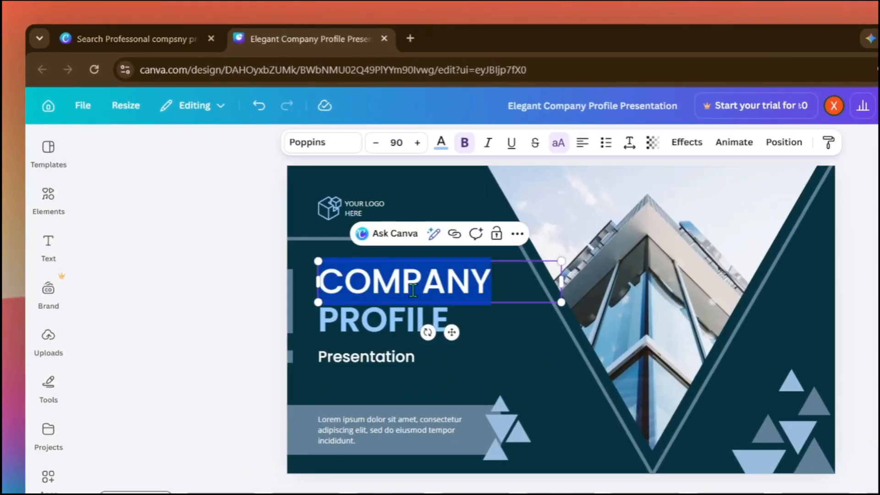
key("BackSpace")
type("YOUR")
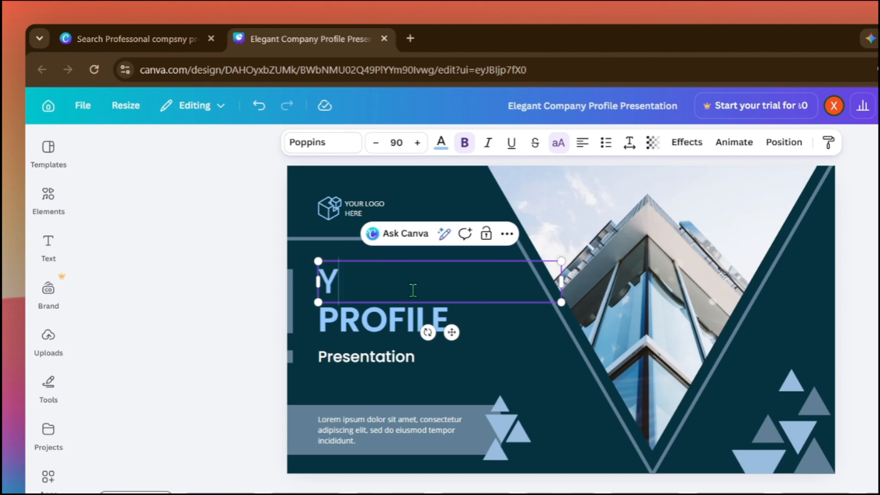
type(" COMPA")
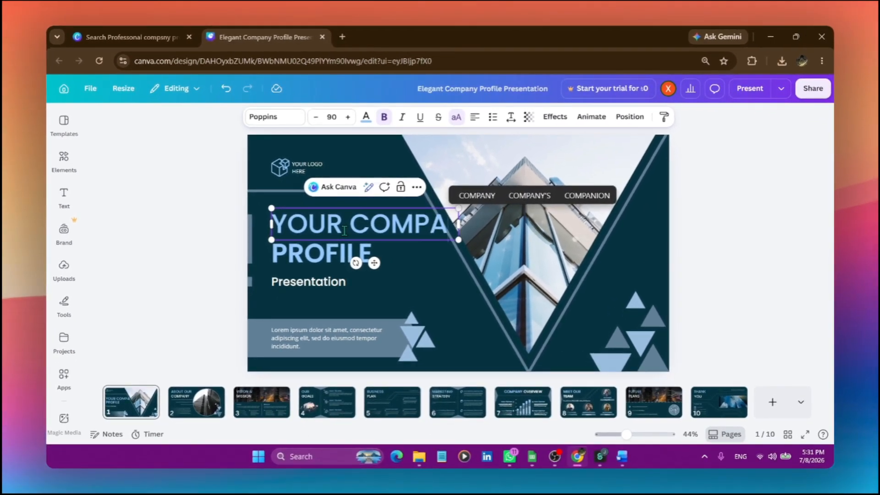
type("NY")
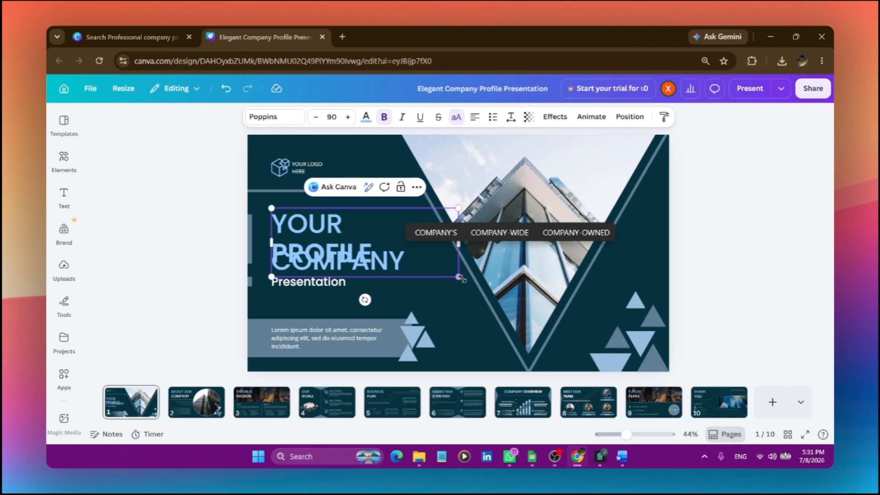
Scale the "YOUR COMPANY" heading down to font size 52.5 and position it above "PROFILE", aligned with its left edge
left_click_drag(459, 277, 380, 248)
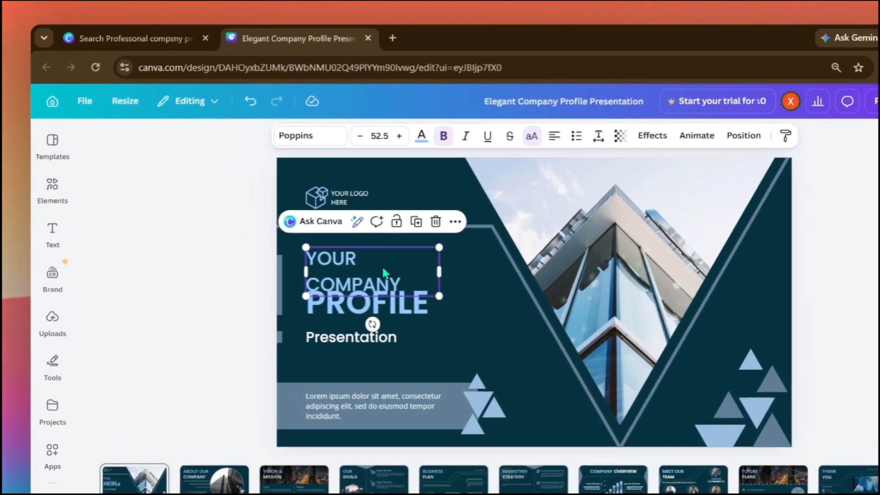
left_click_drag(333, 221, 322, 208)
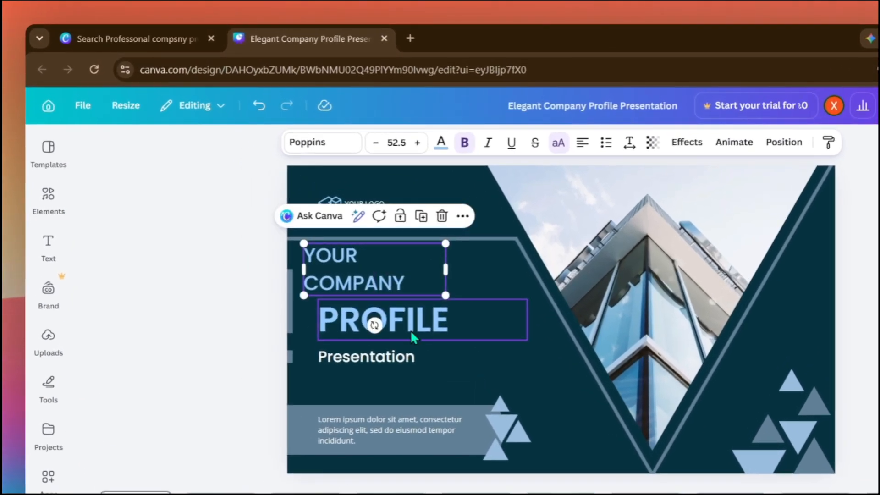
left_click(410, 329)
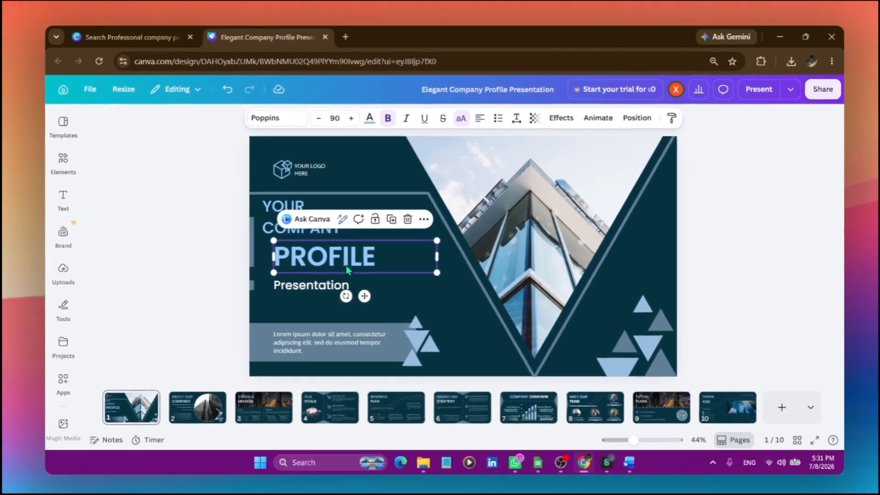
left_click_drag(274, 225, 284, 226)
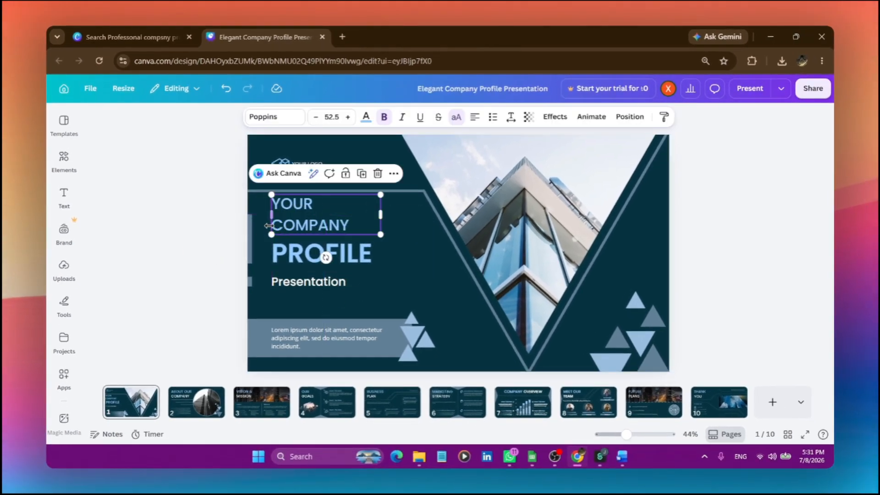
left_click(229, 227)
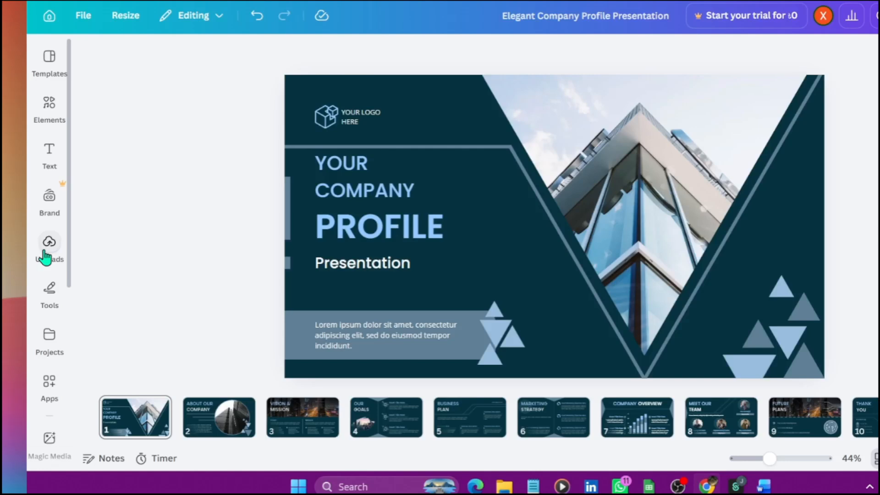
Add the uploaded yellow "C" logo to the cover page, shrink it, and place it over the "PROFILE" heading
left_click(45, 253)
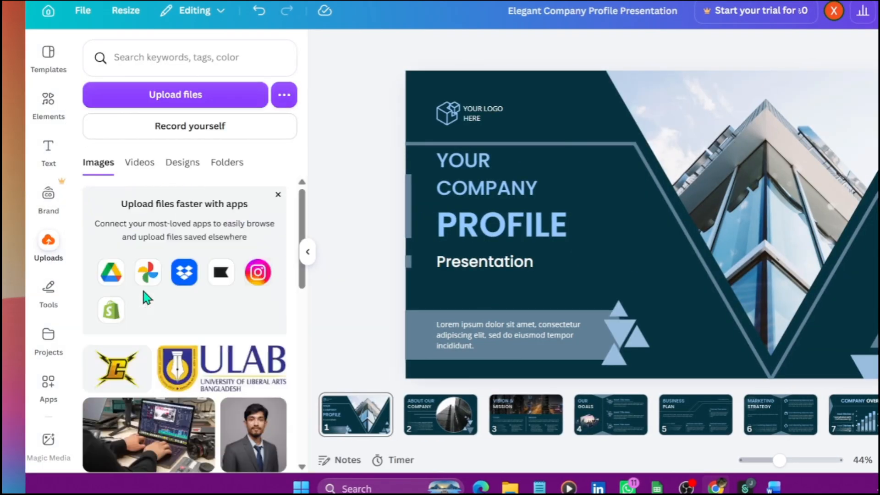
left_click_drag(110, 364, 550, 316)
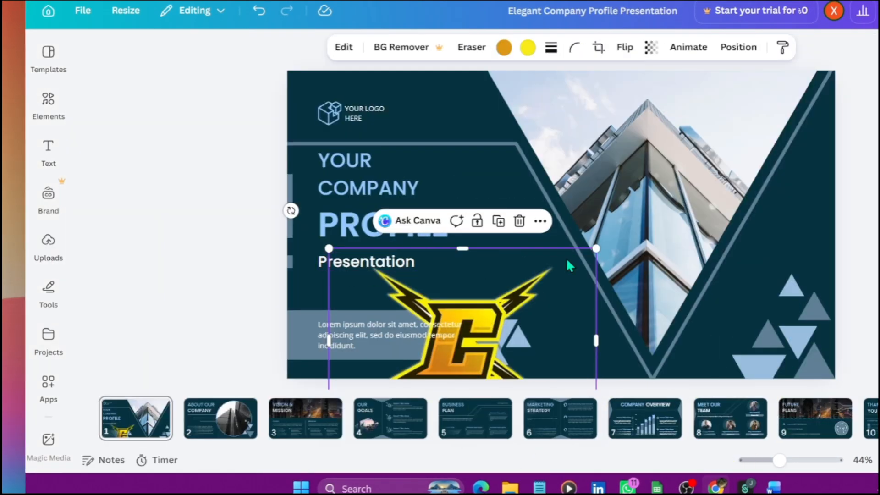
left_click_drag(595, 250, 542, 180)
left_click_drag(572, 333, 473, 268)
Delete the placeholder cube icon beside the "YOUR LOGO HERE" text on the cover page
left_click(328, 113)
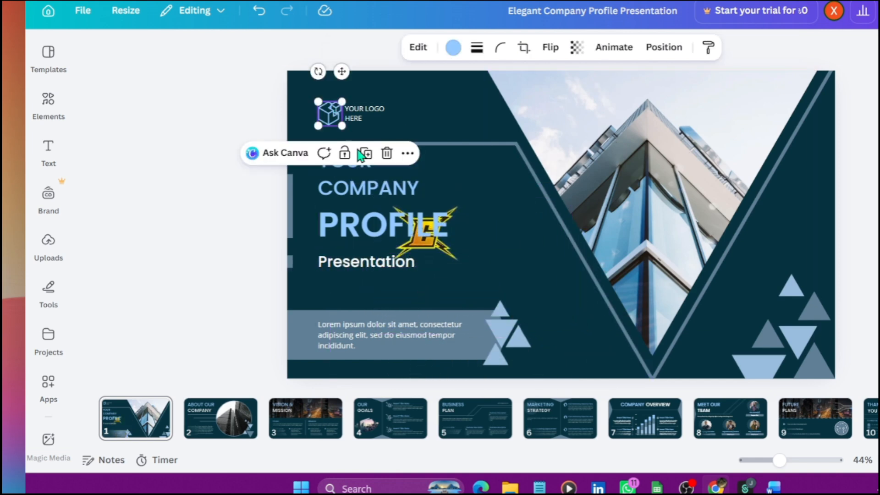
left_click(386, 151)
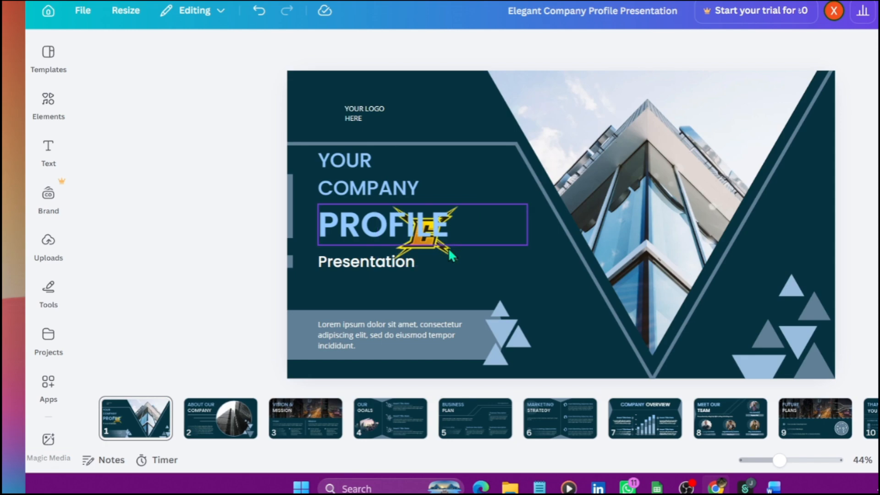
Move the yellow "C" logo beside the "YOUR LOGO HERE" text on the cover page and shrink it to fit there
double_click(449, 249)
left_click(453, 254)
left_click(453, 246)
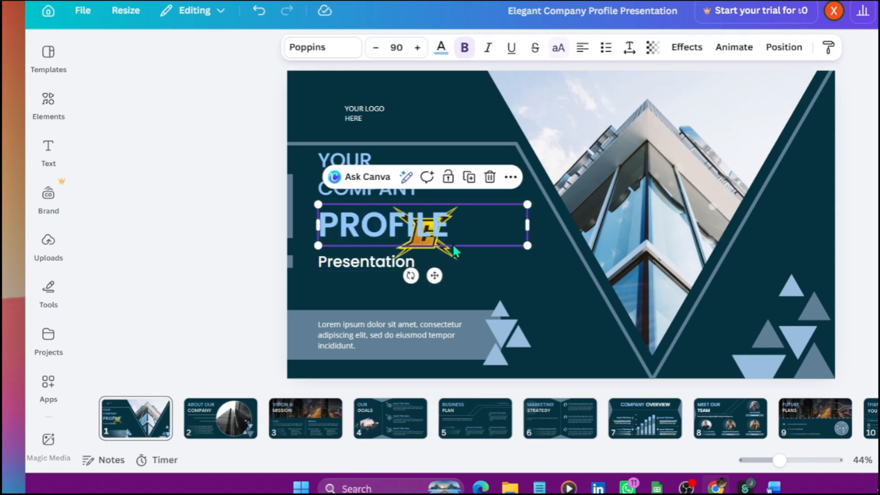
left_click_drag(460, 258, 358, 136)
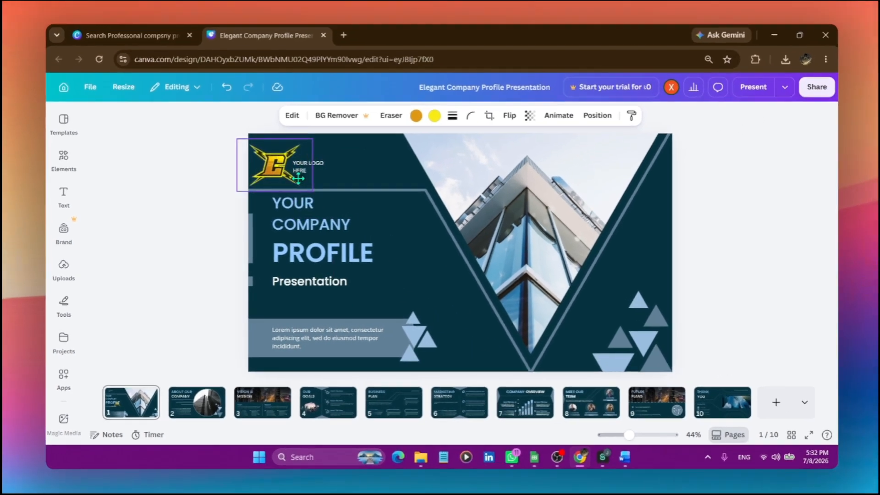
left_click_drag(311, 190, 284, 173)
left_click(190, 257)
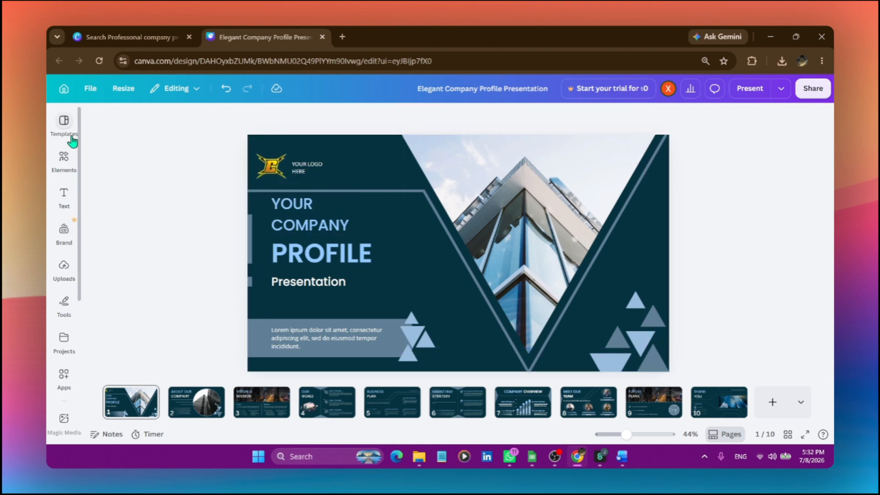
Search the design elements for "black background"
left_click(64, 160)
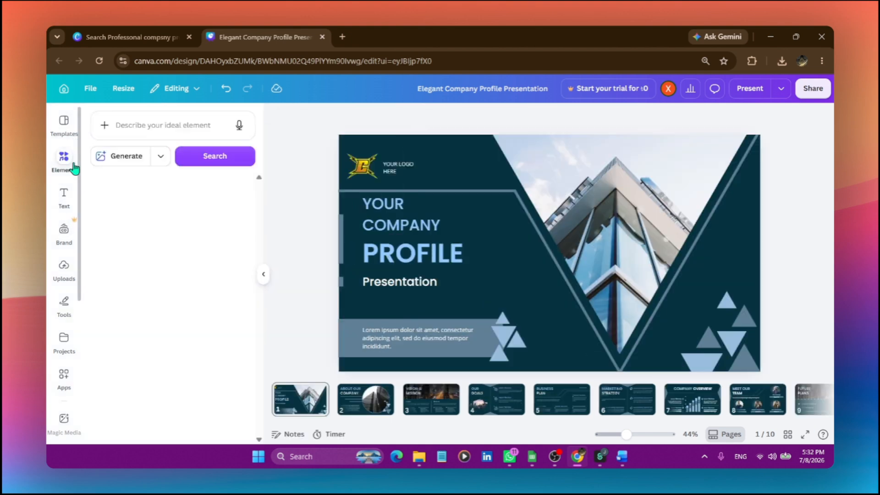
left_click(166, 129)
type("Blac")
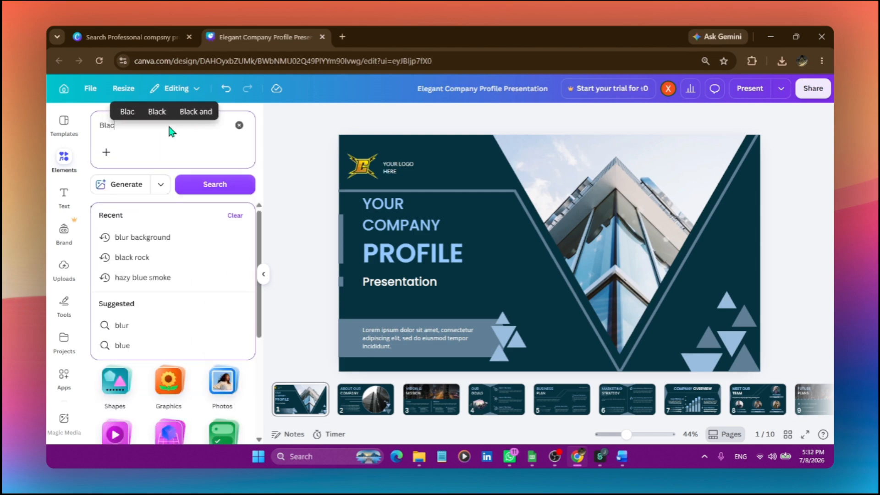
type("k")
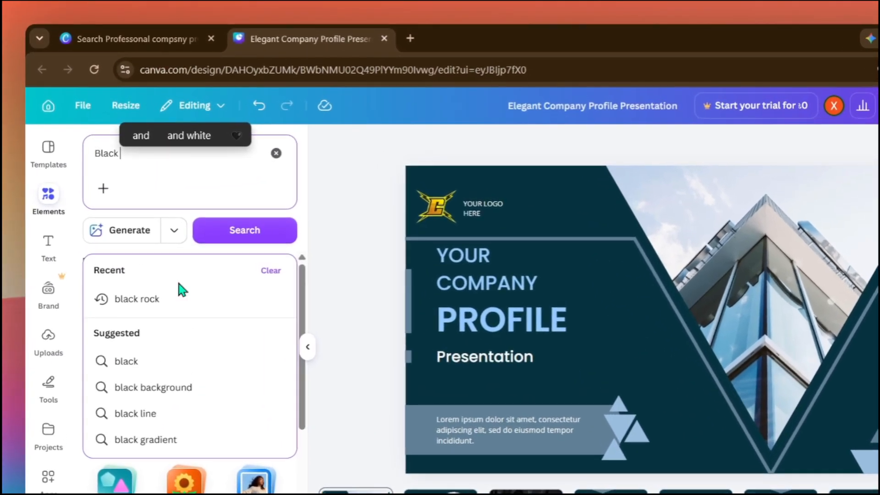
left_click(201, 387)
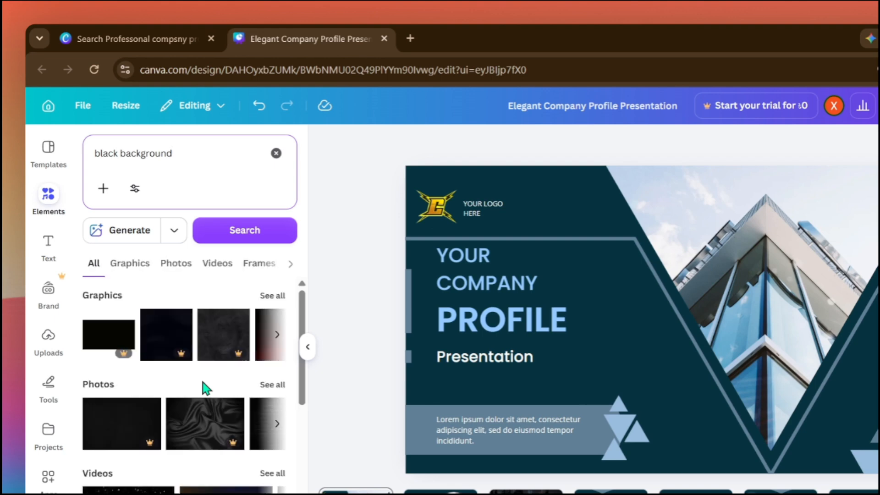
Add a plain black rectangle graphic from the results to the cover page, over the "YOUR COMPANY PROFILE" heading area
scroll(183, 390, "down", 2)
scroll(194, 364, "up", 2)
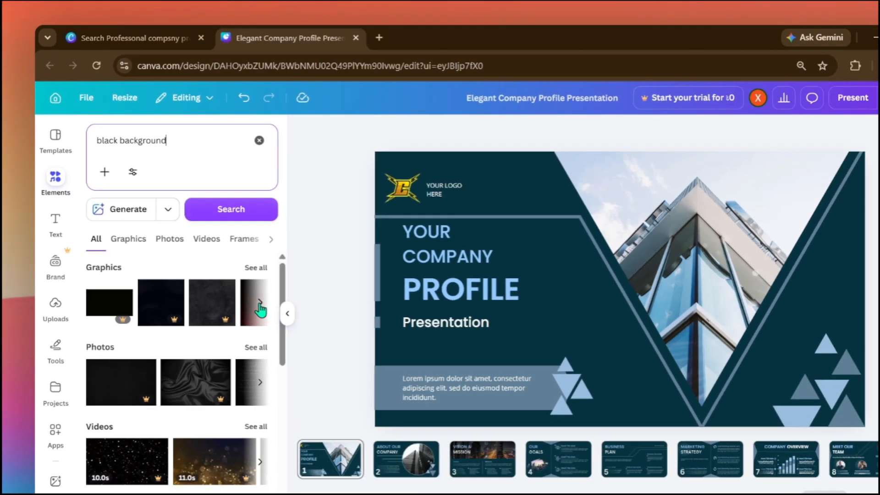
left_click(260, 304)
left_click(261, 303)
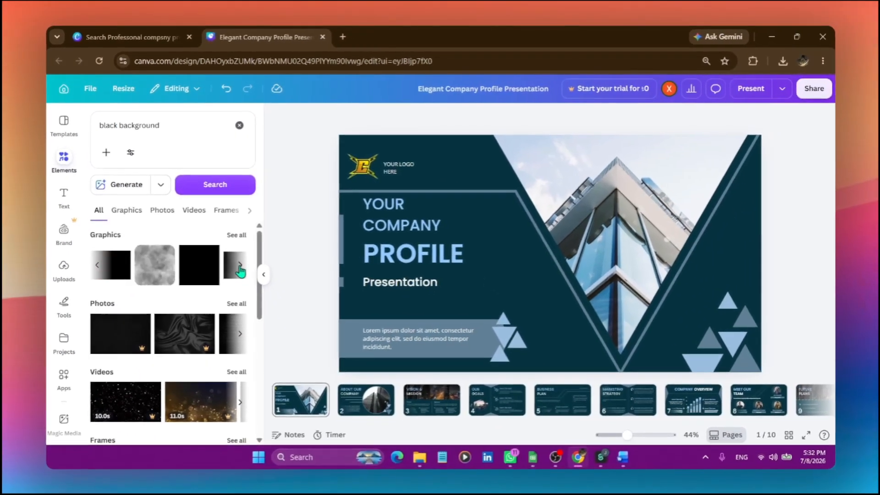
left_click_drag(119, 303, 414, 326)
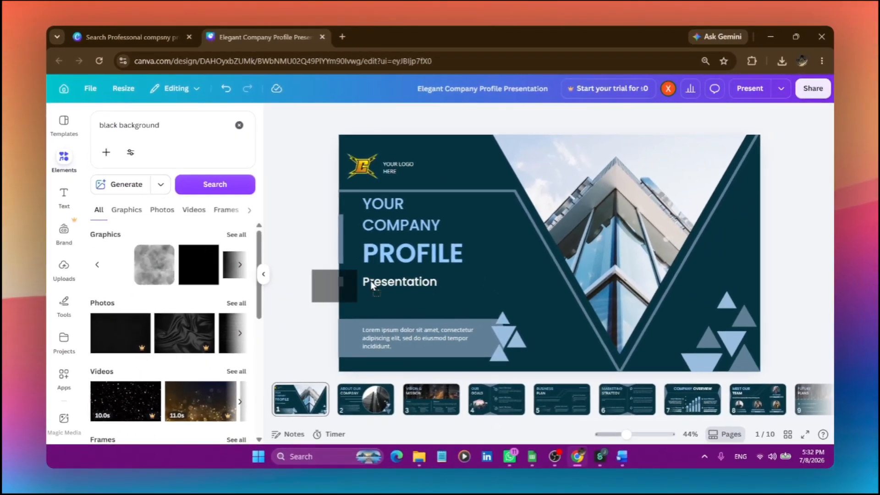
left_click_drag(372, 285, 419, 213)
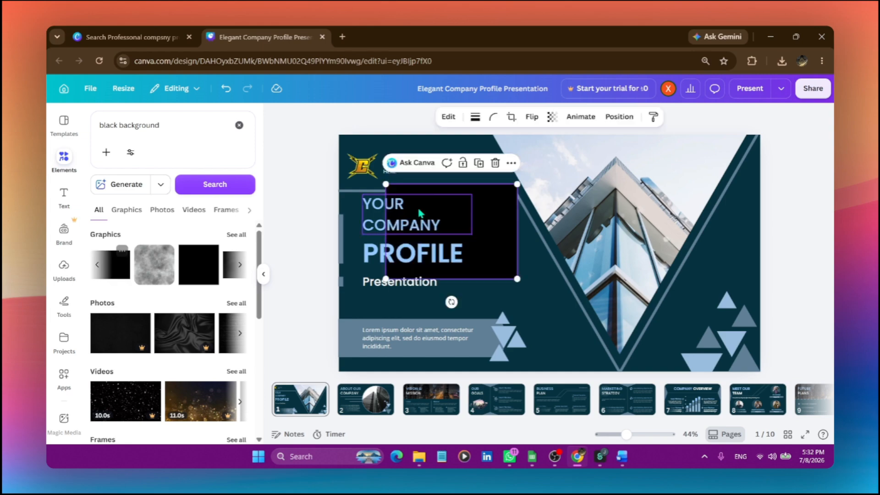
left_click(263, 274)
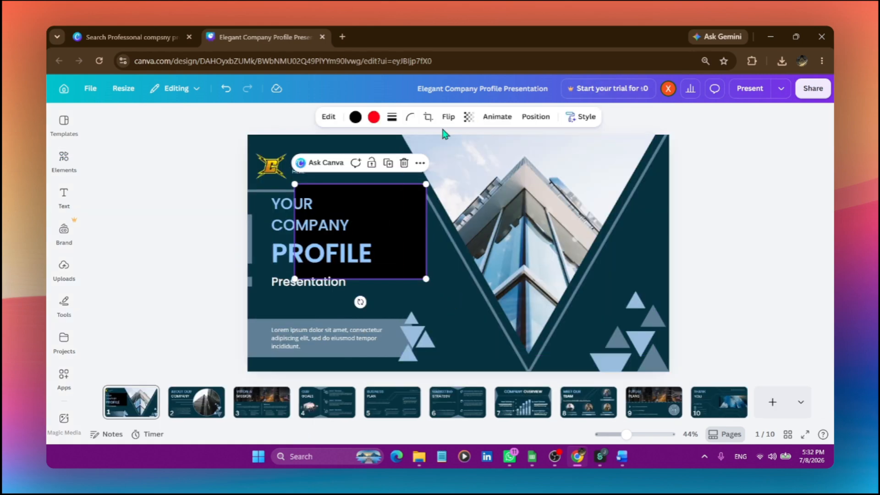
Recolor the black rectangle on the cover page, trying yellow and settling on the medium blue from the building photo's colors
left_click(356, 117)
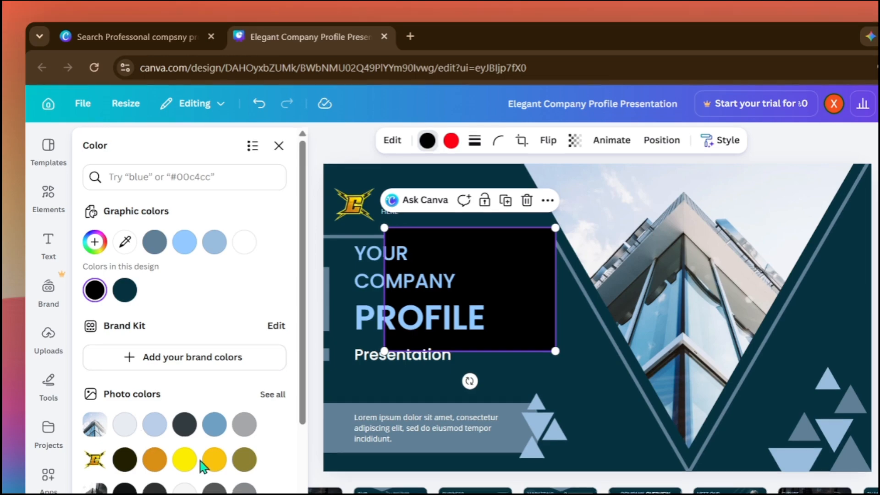
left_click(184, 461)
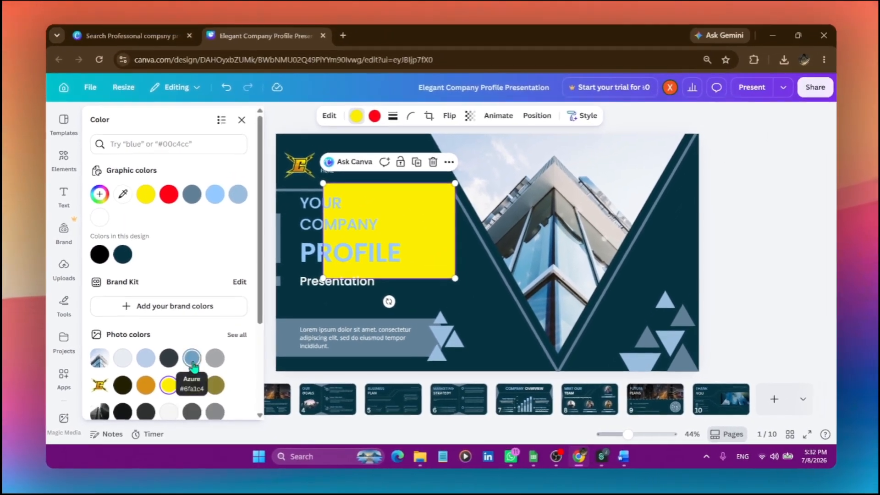
left_click(213, 334)
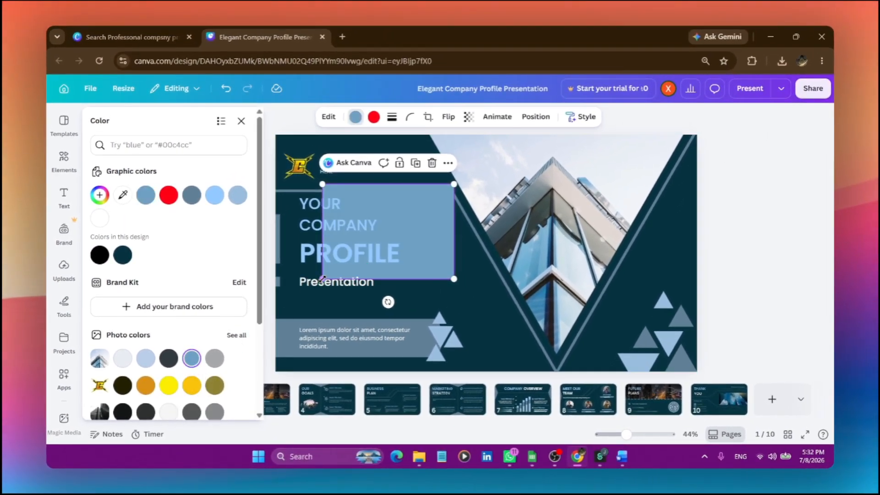
Resize the blue rectangle to span from the page's left edge to the end of "PROFILE", stopping above "Presentation"
left_click_drag(322, 278, 275, 312)
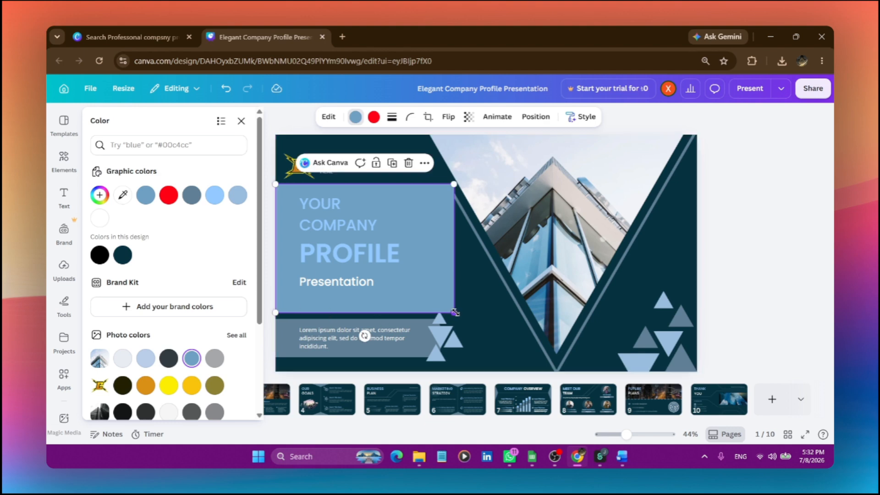
left_click_drag(454, 313, 454, 202)
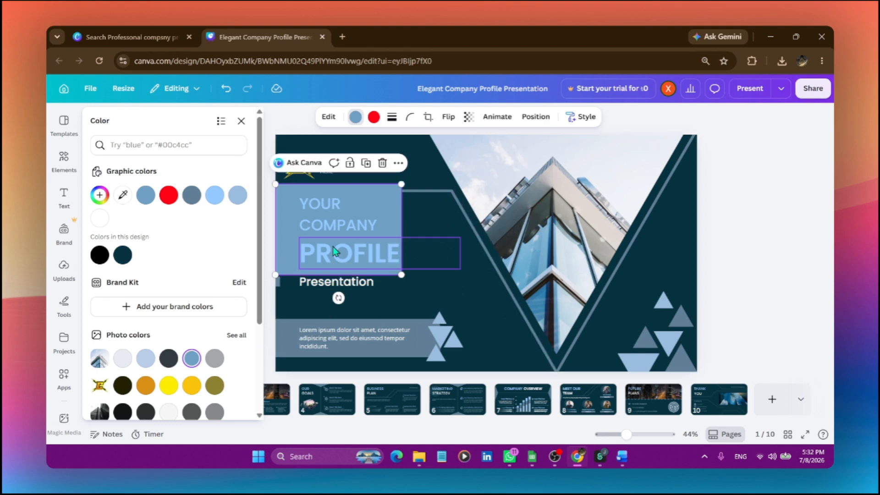
left_click(805, 249)
left_click(207, 271)
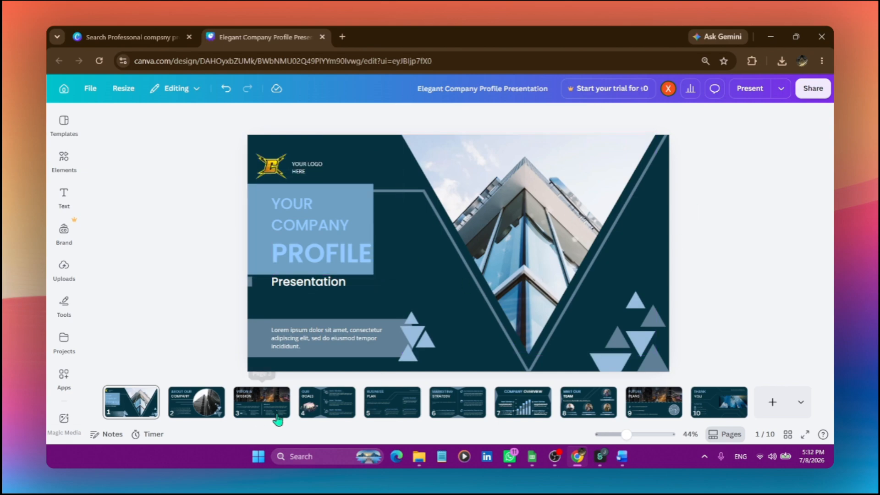
Look through the remaining pages, including "VISION & MISSION", "OUR GOALS" and "MEET OUR TEAM", up to the closing "THANK YOU" page
scroll(369, 298, "down", 2)
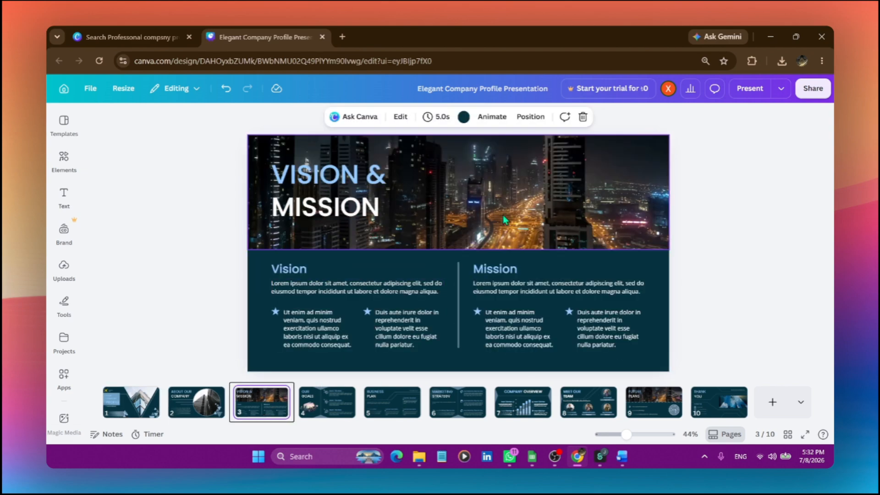
scroll(503, 217, "down", 1)
left_click(463, 245)
left_click(493, 241)
left_click(351, 282)
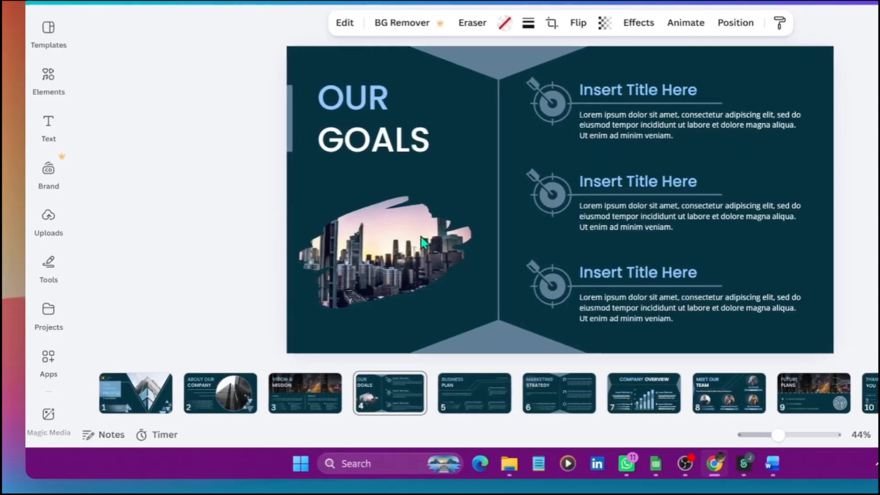
left_click(631, 408)
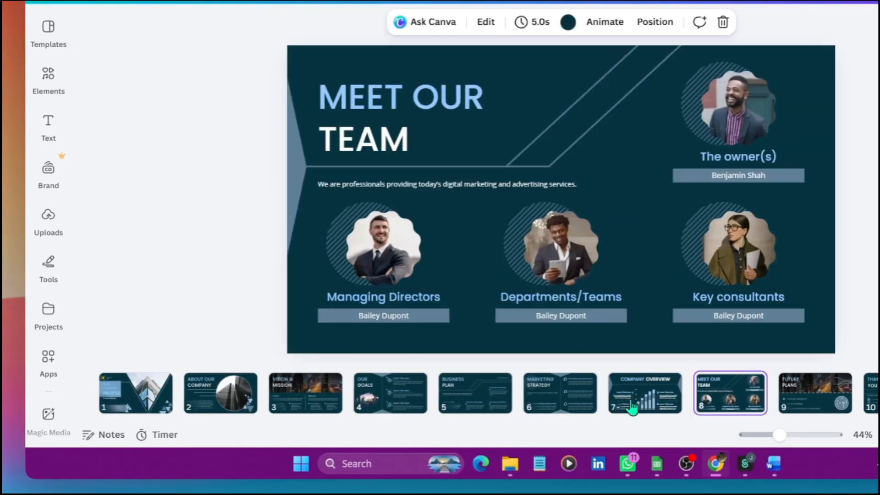
left_click(586, 408)
left_click(729, 398)
left_click(815, 399)
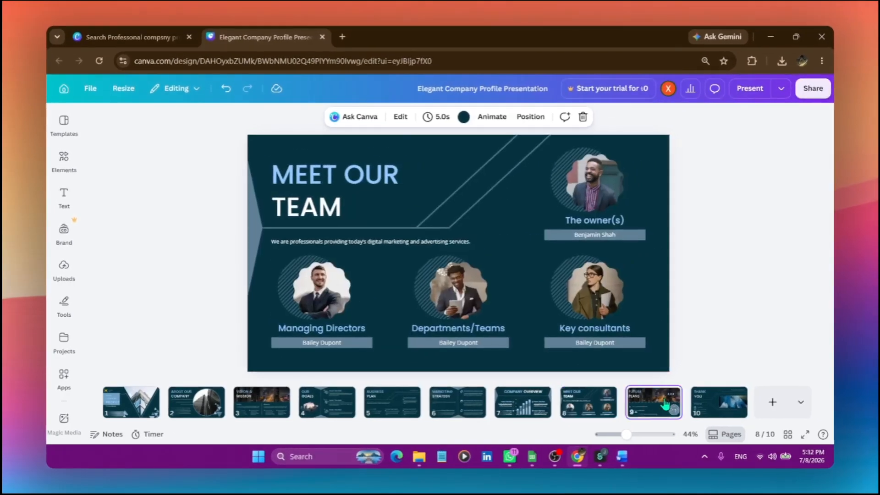
left_click(873, 399)
left_click(703, 408)
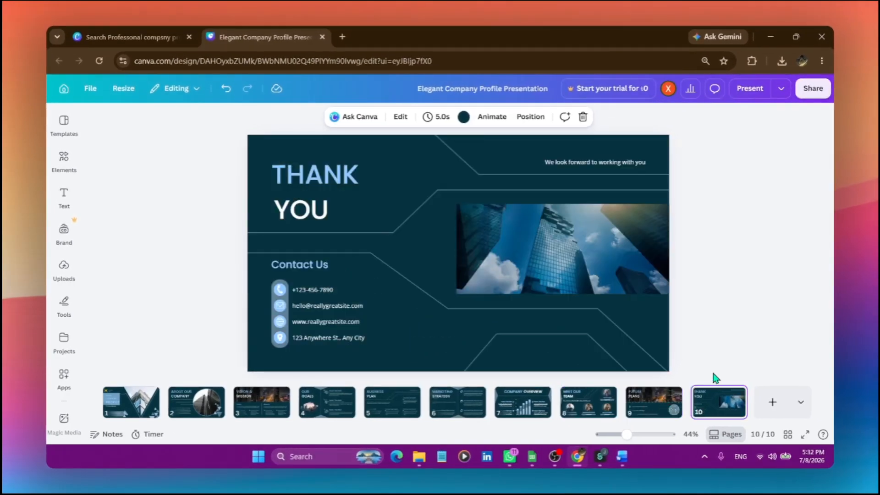
left_click(695, 296)
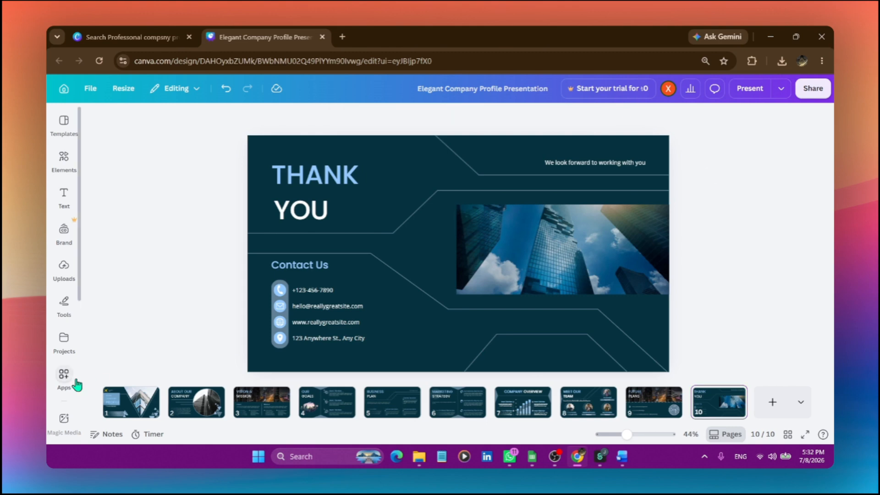
Return to the cover page, present the design in full screen, and page through the slides to check them
left_click(118, 413)
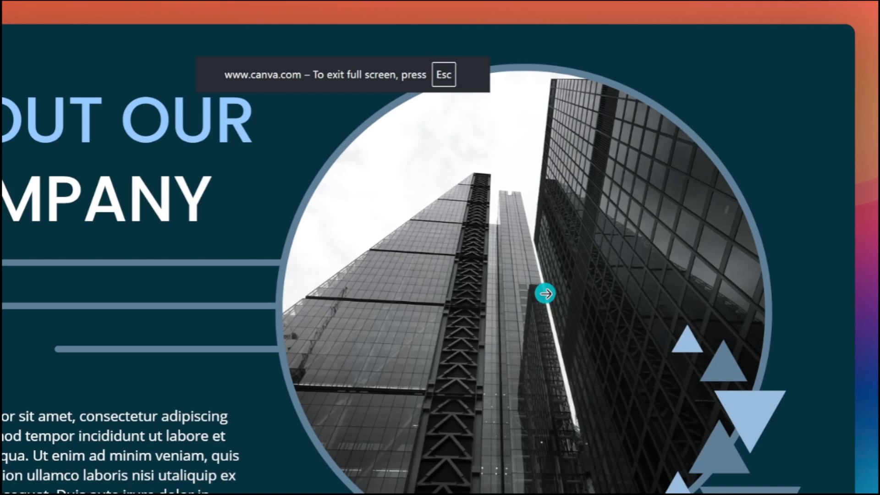
left_click(544, 293)
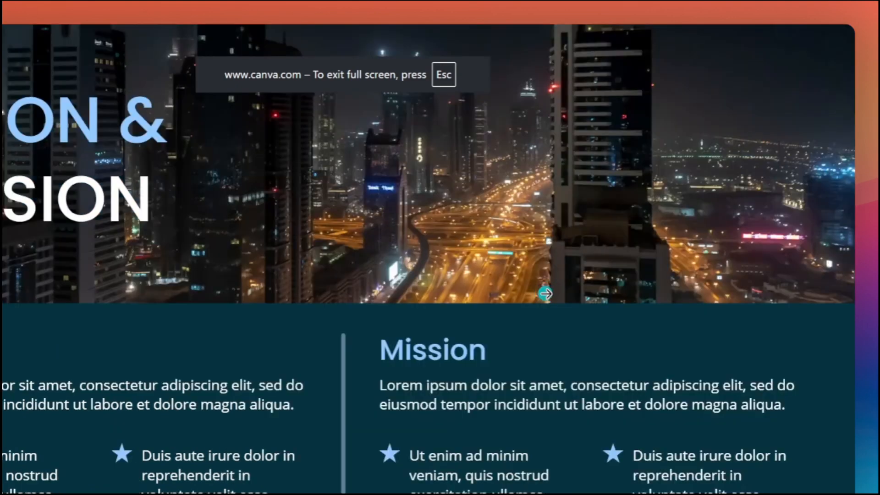
left_click(545, 293)
left_click(545, 294)
left_click(545, 294)
left_click(545, 294)
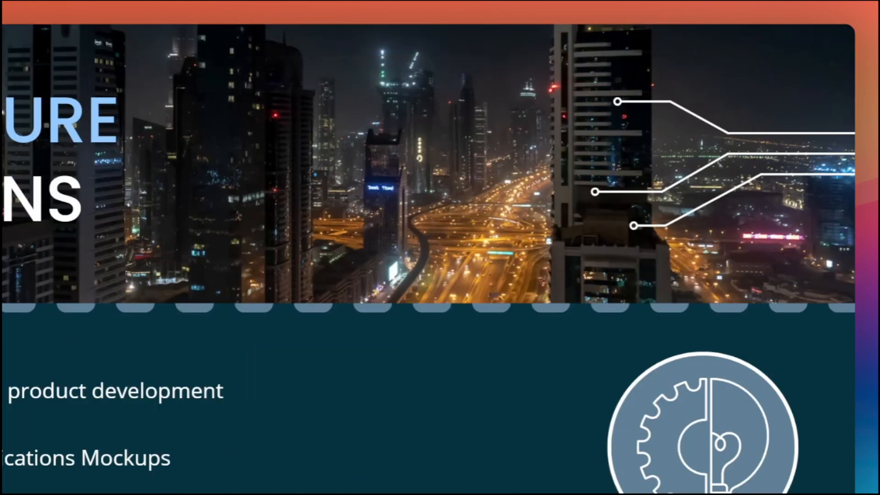
key("Right")
key("Right")
key("Right")
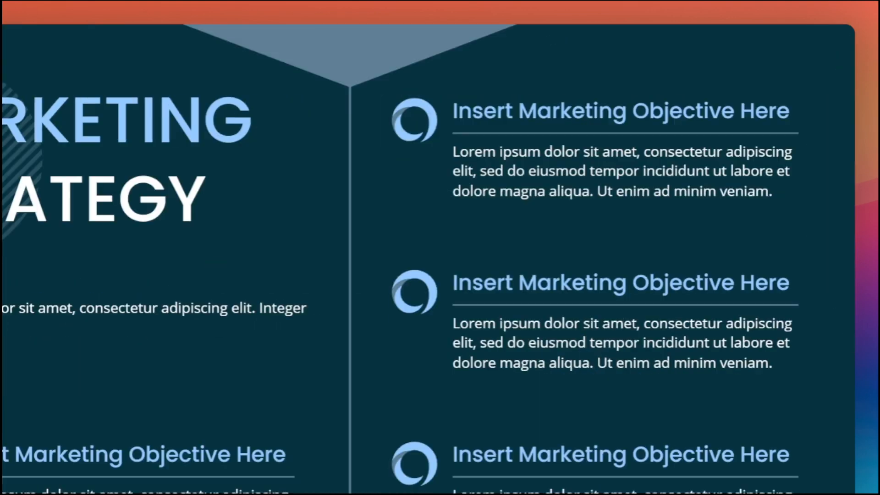